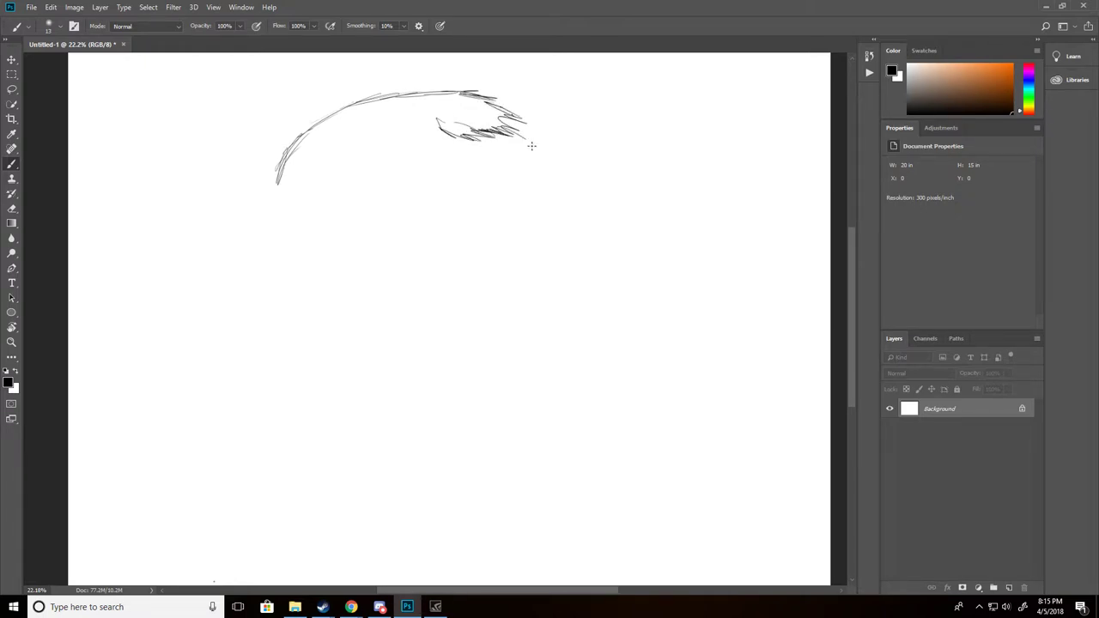
# - Sketch the jagged hairline down to the sideburn, the back of the head and the ear with its inner folds
pyautogui.moveTo(421, 126)
pyautogui.mouseDown()
pyautogui.moveTo(342, 149)
pyautogui.moveTo(375, 174)
pyautogui.moveTo(335, 181)
pyautogui.moveTo(347, 197)
pyautogui.moveTo(323, 205)
pyautogui.moveTo(333, 186)
pyautogui.moveTo(342, 232)
pyautogui.moveTo(328, 225)
pyautogui.moveTo(335, 260)
pyautogui.moveTo(323, 273)
pyautogui.mouseUp()
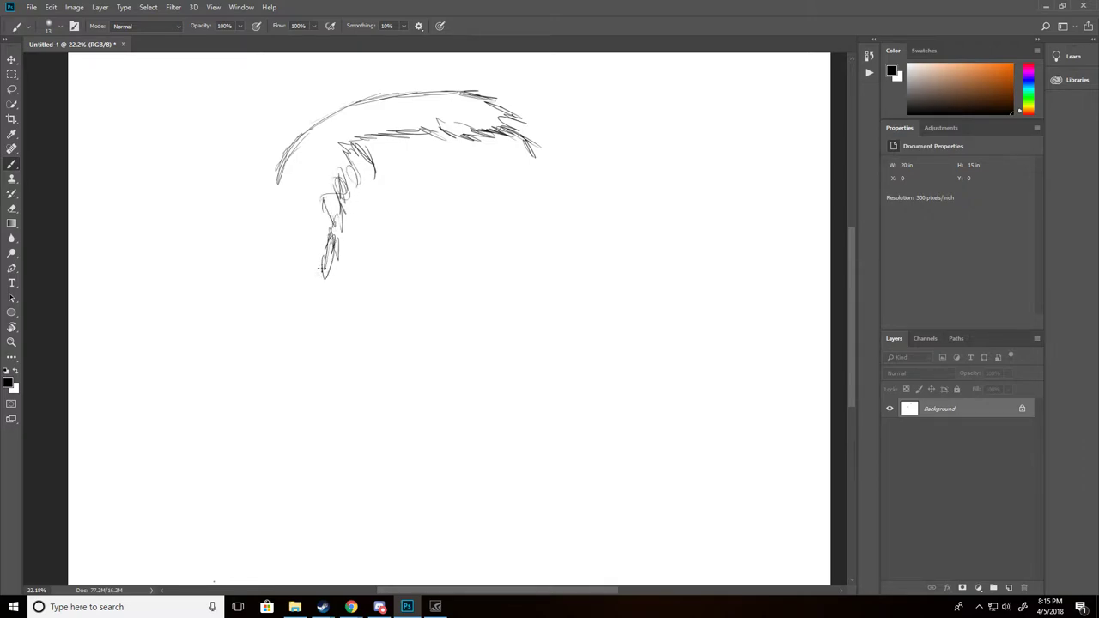
pyautogui.moveTo(277, 182)
pyautogui.mouseDown()
pyautogui.moveTo(278, 237)
pyautogui.moveTo(316, 279)
pyautogui.moveTo(316, 297)
pyautogui.moveTo(274, 253)
pyautogui.moveTo(262, 272)
pyautogui.moveTo(268, 306)
pyautogui.moveTo(300, 311)
pyautogui.mouseUp()
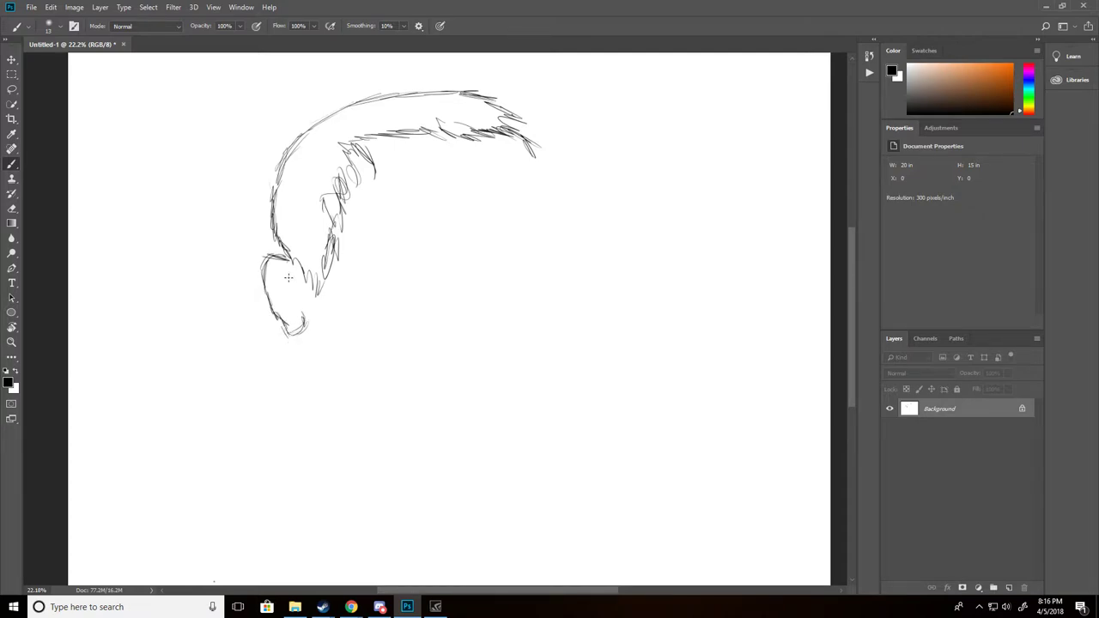
pyautogui.moveTo(292, 259)
pyautogui.mouseDown()
pyautogui.moveTo(270, 263)
pyautogui.moveTo(268, 292)
pyautogui.moveTo(287, 320)
pyautogui.moveTo(296, 298)
pyautogui.moveTo(284, 277)
pyautogui.moveTo(298, 300)
pyautogui.moveTo(285, 263)
pyautogui.moveTo(323, 320)
pyautogui.moveTo(340, 301)
pyautogui.mouseUp()
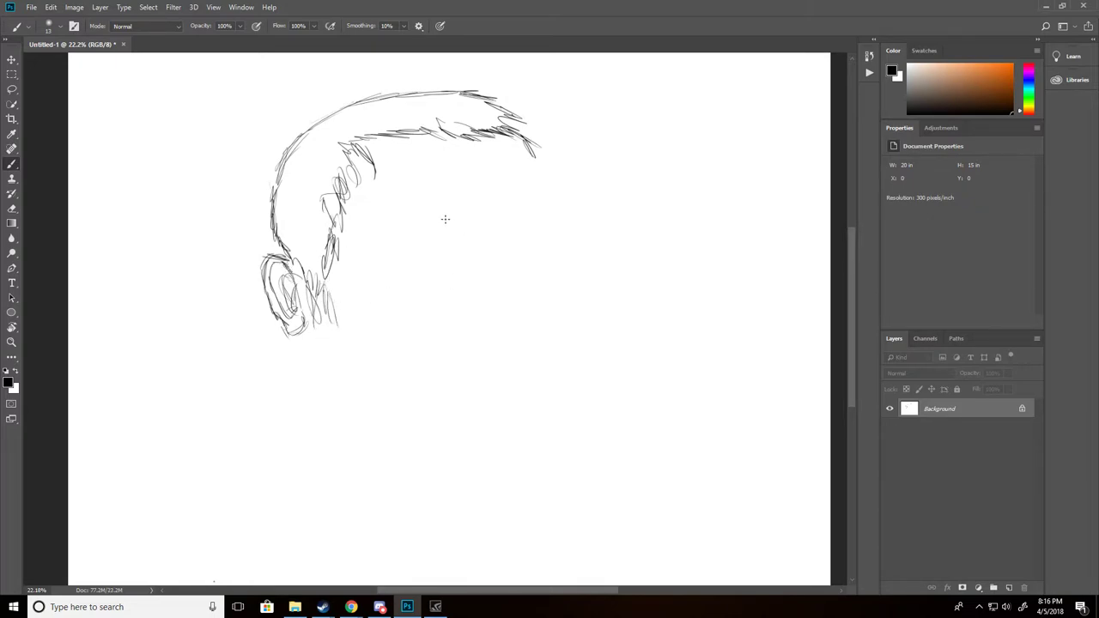
# - Sketch the forehead creases, the far edge of the forehead and both eyebrows
pyautogui.moveTo(421, 211)
pyautogui.mouseDown()
pyautogui.moveTo(432, 224)
pyautogui.moveTo(522, 208)
pyautogui.mouseUp()
pyautogui.moveTo(422, 183)
pyautogui.mouseDown()
pyautogui.moveTo(535, 166)
pyautogui.moveTo(536, 182)
pyautogui.moveTo(525, 150)
pyautogui.moveTo(514, 150)
pyautogui.moveTo(528, 214)
pyautogui.mouseUp()
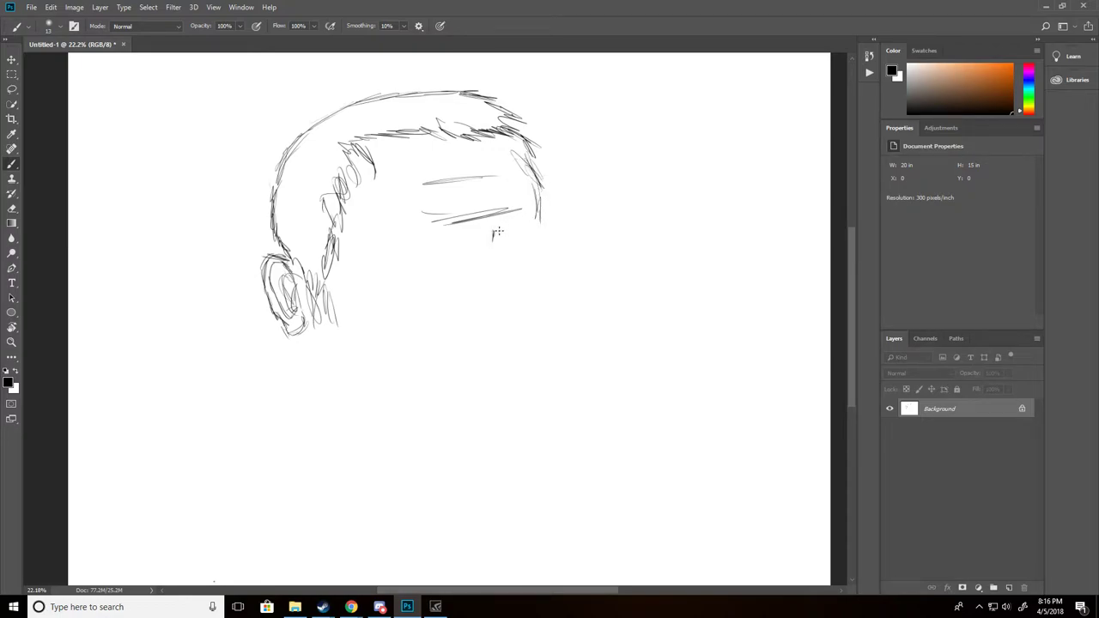
pyautogui.moveTo(470, 235); pyautogui.dragTo(473, 244)
pyautogui.moveTo(500, 231)
pyautogui.mouseDown()
pyautogui.moveTo(541, 216)
pyautogui.moveTo(532, 219)
pyautogui.mouseUp()
pyautogui.moveTo(454, 229)
pyautogui.mouseDown()
pyautogui.moveTo(398, 232)
pyautogui.moveTo(457, 224)
pyautogui.mouseUp()
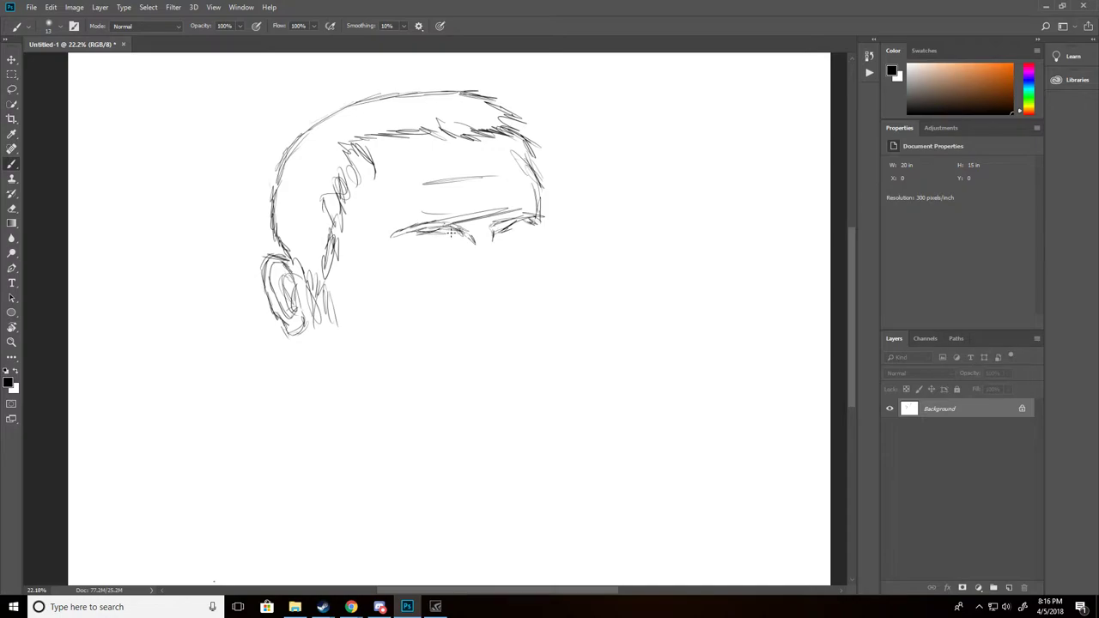
# - Draw the upper eyelid lines and the nose with its bridge, tip and nostril
pyautogui.moveTo(431, 246)
pyautogui.mouseDown()
pyautogui.moveTo(411, 248)
pyautogui.moveTo(522, 241)
pyautogui.moveTo(495, 243)
pyautogui.mouseUp()
pyautogui.moveTo(495, 244)
pyautogui.mouseDown()
pyautogui.moveTo(507, 309)
pyautogui.moveTo(497, 318)
pyautogui.mouseUp()
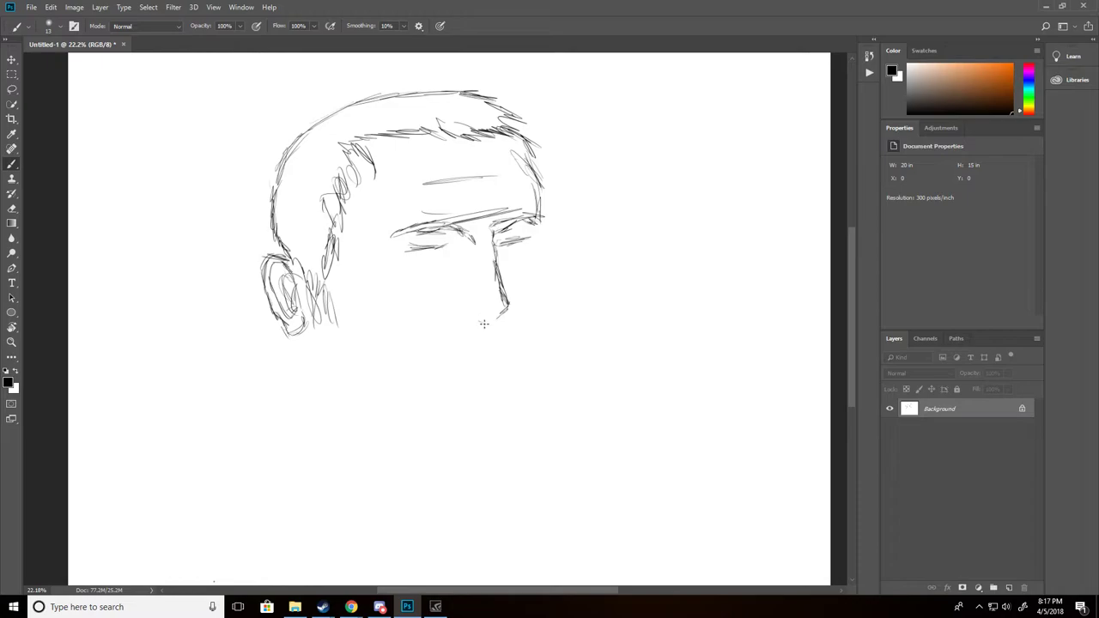
pyautogui.moveTo(482, 317)
pyautogui.mouseDown()
pyautogui.moveTo(504, 313)
pyautogui.moveTo(464, 315)
pyautogui.moveTo(476, 313)
pyautogui.mouseUp()
pyautogui.moveTo(476, 263)
pyautogui.mouseDown()
pyautogui.moveTo(485, 290)
pyautogui.moveTo(462, 306)
pyautogui.moveTo(475, 298)
pyautogui.mouseUp()
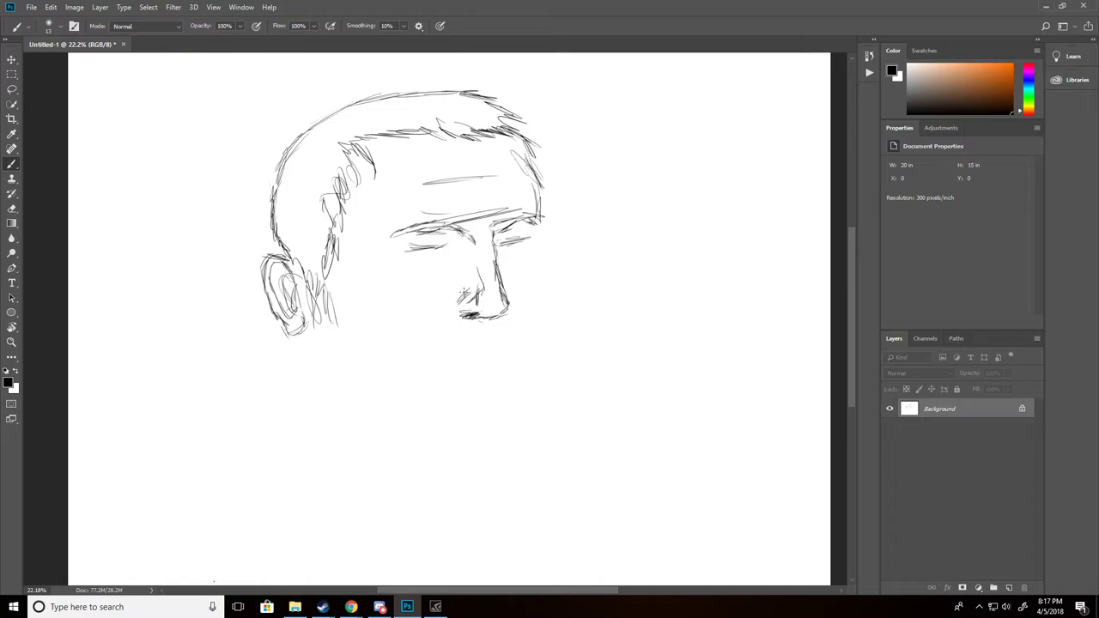
# - Outline both eyes with creases at their inner corners, and draw the far cheek contour below the brow
pyautogui.moveTo(424, 233)
pyautogui.mouseDown()
pyautogui.moveTo(438, 242)
pyautogui.moveTo(413, 245)
pyautogui.moveTo(443, 244)
pyautogui.moveTo(395, 254)
pyautogui.mouseUp()
pyautogui.moveTo(420, 266); pyautogui.dragTo(447, 256)
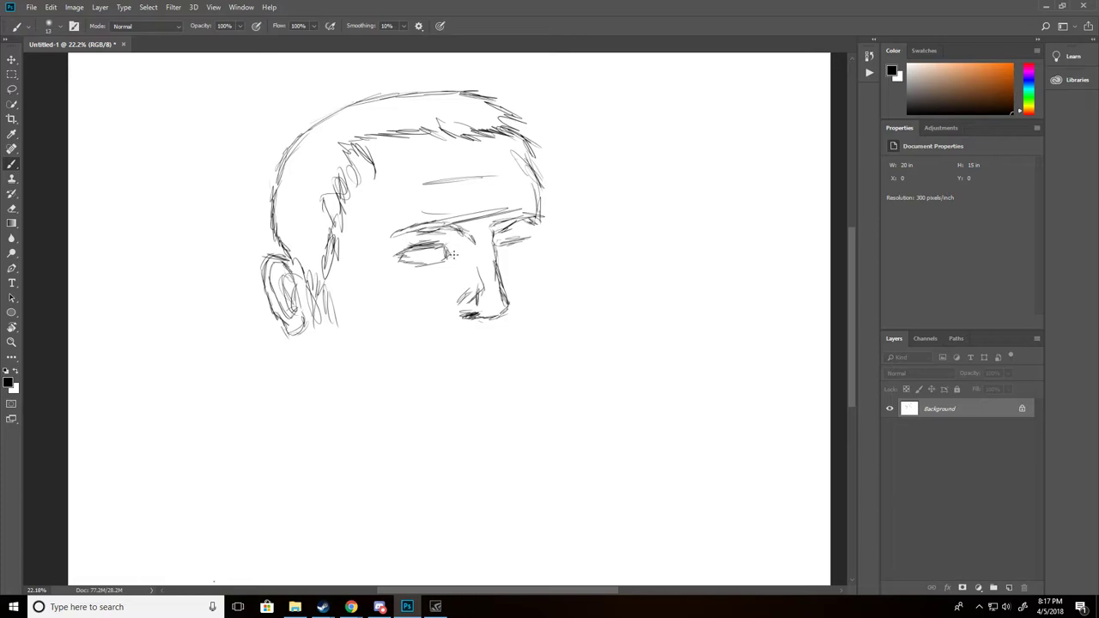
pyautogui.moveTo(504, 241); pyautogui.dragTo(506, 238)
pyautogui.moveTo(447, 263)
pyautogui.mouseDown()
pyautogui.moveTo(429, 280)
pyautogui.moveTo(447, 261)
pyautogui.mouseUp()
pyautogui.moveTo(520, 233); pyautogui.dragTo(547, 233)
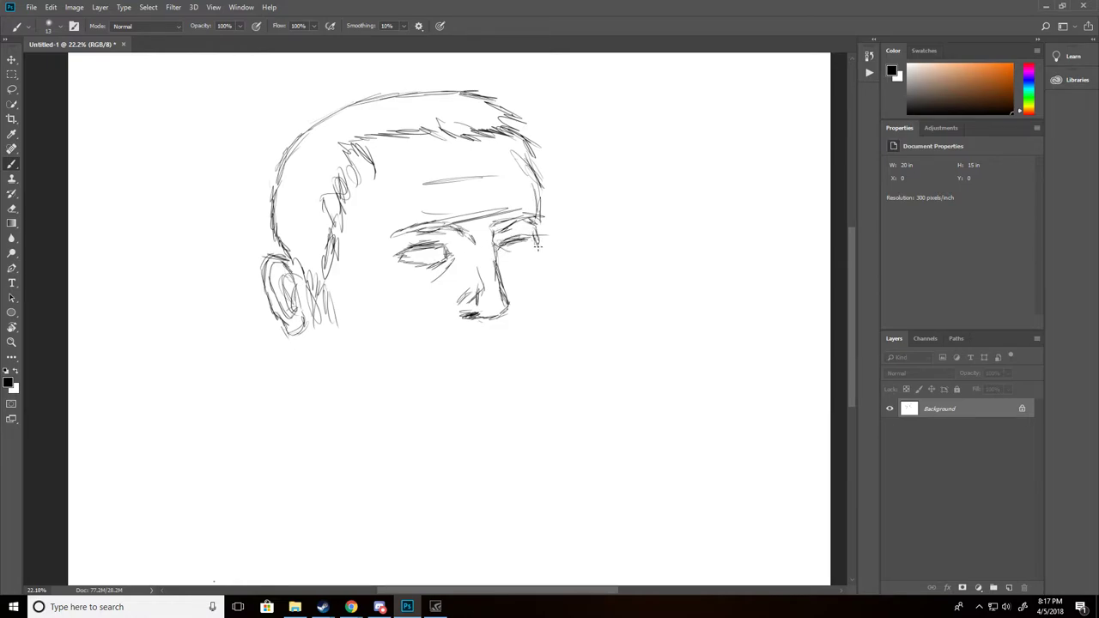
pyautogui.moveTo(498, 256)
pyautogui.mouseDown()
pyautogui.moveTo(535, 249)
pyautogui.moveTo(529, 225)
pyautogui.moveTo(521, 256)
pyautogui.mouseUp()
pyautogui.moveTo(535, 250); pyautogui.dragTo(548, 268)
pyautogui.moveTo(495, 257)
pyautogui.mouseDown()
pyautogui.moveTo(520, 268)
pyautogui.moveTo(541, 311)
pyautogui.moveTo(532, 321)
pyautogui.mouseUp()
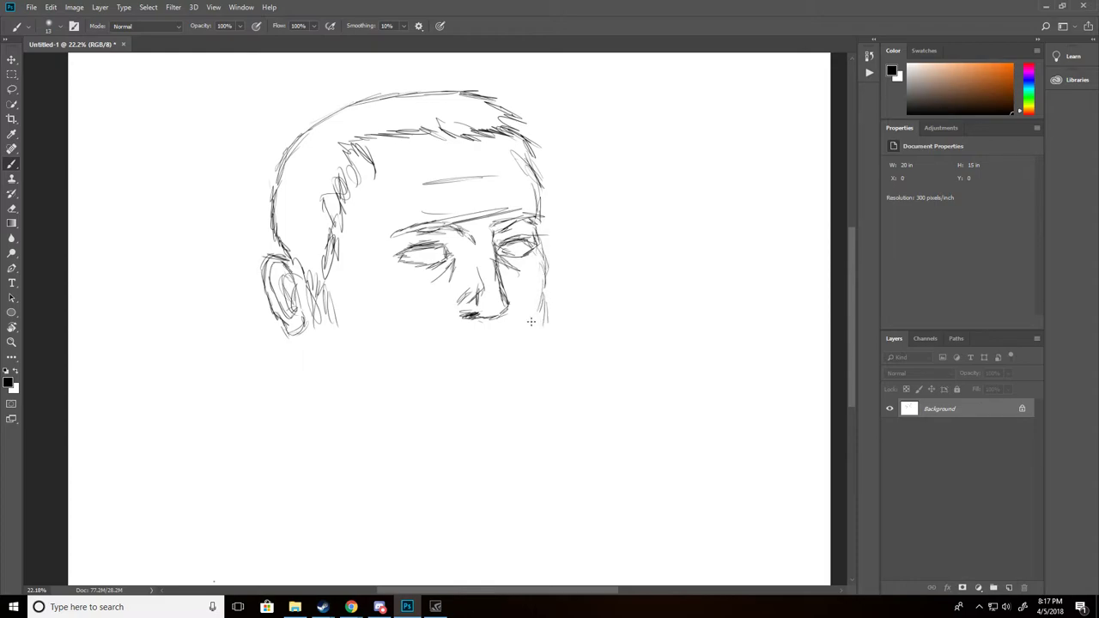
# - Sketch the moustache and the upper edge of the beard along both cheeks and below the ear
pyautogui.moveTo(445, 342)
pyautogui.mouseDown()
pyautogui.moveTo(473, 317)
pyautogui.moveTo(424, 352)
pyautogui.moveTo(487, 325)
pyautogui.moveTo(525, 326)
pyautogui.moveTo(544, 351)
pyautogui.mouseUp()
pyautogui.moveTo(417, 359); pyautogui.dragTo(413, 368)
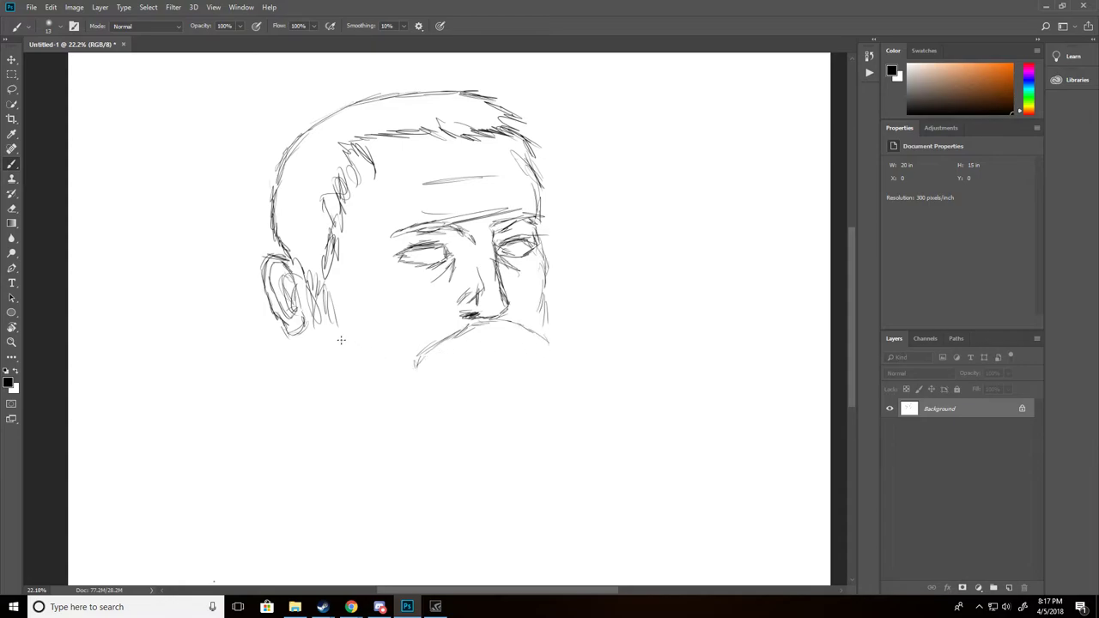
pyautogui.moveTo(337, 323); pyautogui.dragTo(383, 337)
pyautogui.moveTo(378, 379)
pyautogui.mouseDown()
pyautogui.moveTo(418, 370)
pyautogui.moveTo(377, 368)
pyautogui.moveTo(419, 374)
pyautogui.moveTo(397, 373)
pyautogui.moveTo(417, 364)
pyautogui.moveTo(412, 406)
pyautogui.moveTo(476, 341)
pyautogui.moveTo(468, 359)
pyautogui.moveTo(461, 347)
pyautogui.moveTo(498, 344)
pyautogui.moveTo(478, 363)
pyautogui.moveTo(507, 337)
pyautogui.moveTo(521, 358)
pyautogui.moveTo(532, 347)
pyautogui.moveTo(528, 366)
pyautogui.moveTo(541, 350)
pyautogui.moveTo(551, 361)
pyautogui.moveTo(537, 362)
pyautogui.moveTo(541, 305)
pyautogui.moveTo(514, 325)
pyautogui.moveTo(534, 345)
pyautogui.moveTo(543, 309)
pyautogui.moveTo(546, 333)
pyautogui.moveTo(561, 339)
pyautogui.moveTo(541, 327)
pyautogui.moveTo(558, 361)
pyautogui.moveTo(547, 301)
pyautogui.moveTo(546, 354)
pyautogui.moveTo(548, 287)
pyautogui.moveTo(565, 329)
pyautogui.moveTo(550, 364)
pyautogui.mouseUp()
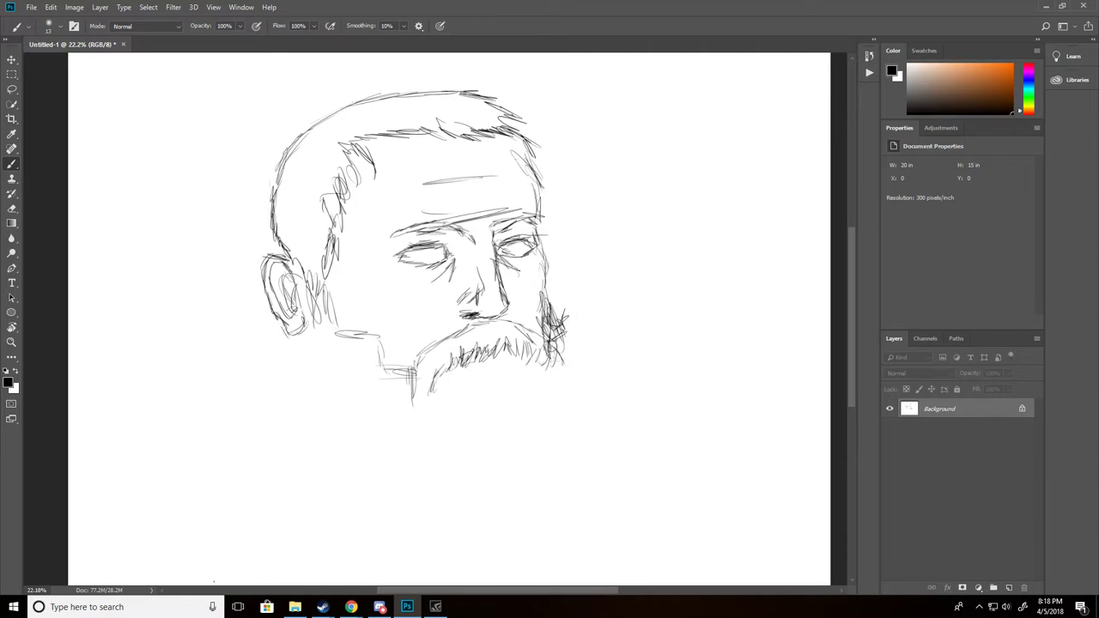
pyautogui.moveTo(336, 340)
pyautogui.mouseDown()
pyautogui.moveTo(347, 344)
pyautogui.moveTo(340, 365)
pyautogui.moveTo(318, 327)
pyautogui.moveTo(330, 371)
pyautogui.moveTo(302, 347)
pyautogui.moveTo(330, 344)
pyautogui.moveTo(343, 385)
pyautogui.moveTo(353, 345)
pyautogui.mouseUp()
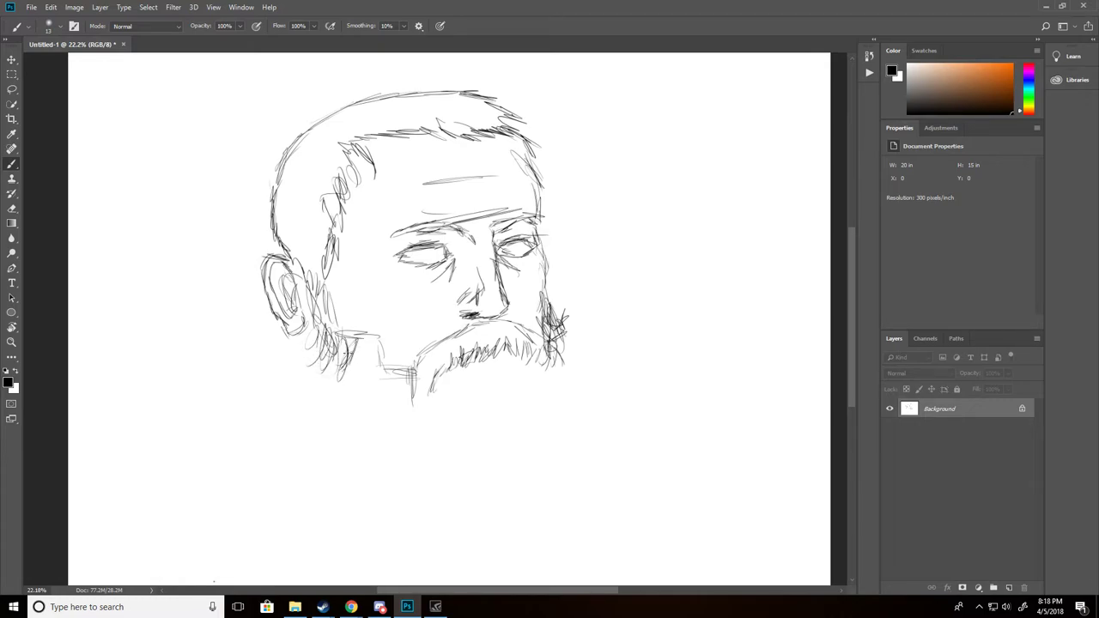
# - Draw the mouth line beneath the moustache and the beard edges around the lower lip
pyautogui.rightClick(458, 369)
pyautogui.click(464, 368)
pyautogui.moveTo(462, 366)
pyautogui.mouseDown()
pyautogui.moveTo(509, 361)
pyautogui.moveTo(453, 374)
pyautogui.moveTo(495, 369)
pyautogui.moveTo(457, 386)
pyautogui.moveTo(456, 400)
pyautogui.mouseUp()
pyautogui.moveTo(513, 370); pyautogui.dragTo(516, 388)
pyautogui.moveTo(432, 387); pyautogui.dragTo(461, 398)
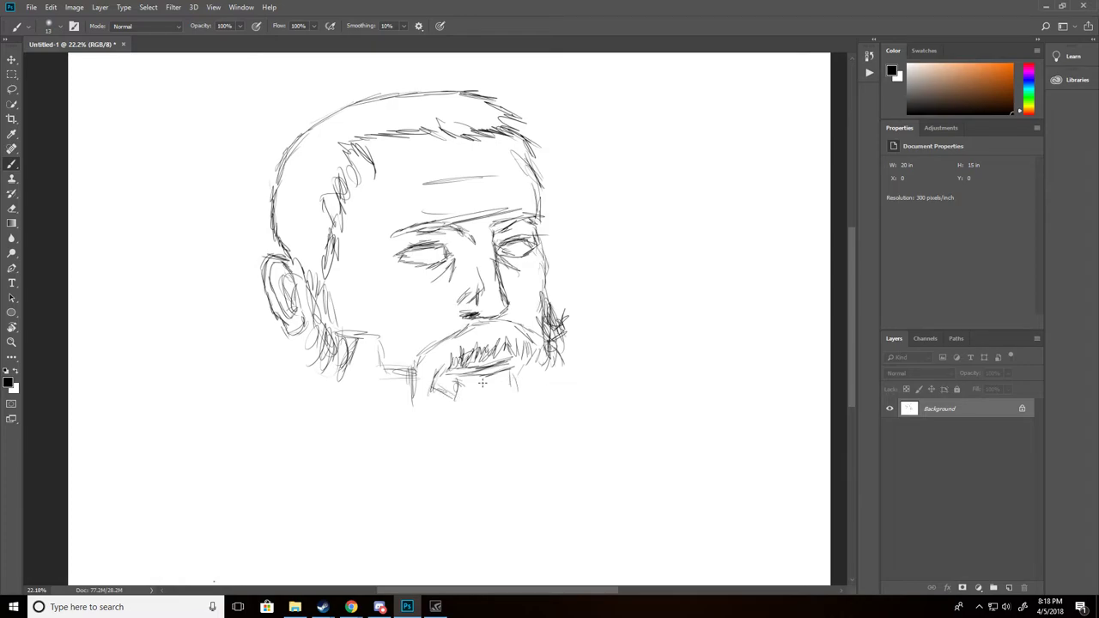
# - Fill in the full beard with loose looping hair strokes from the ear and far cheek down past the chin
pyautogui.moveTo(557, 386)
pyautogui.mouseDown()
pyautogui.moveTo(558, 438)
pyautogui.moveTo(568, 406)
pyautogui.mouseUp()
pyautogui.moveTo(303, 350)
pyautogui.mouseDown()
pyautogui.moveTo(318, 404)
pyautogui.moveTo(320, 395)
pyautogui.moveTo(295, 410)
pyautogui.moveTo(309, 418)
pyautogui.moveTo(355, 414)
pyautogui.moveTo(359, 395)
pyautogui.moveTo(370, 434)
pyautogui.moveTo(367, 350)
pyautogui.moveTo(380, 382)
pyautogui.moveTo(371, 339)
pyautogui.moveTo(385, 419)
pyautogui.moveTo(401, 382)
pyautogui.moveTo(418, 386)
pyautogui.moveTo(388, 378)
pyautogui.moveTo(355, 418)
pyautogui.moveTo(398, 435)
pyautogui.moveTo(394, 459)
pyautogui.moveTo(421, 498)
pyautogui.moveTo(437, 407)
pyautogui.mouseUp()
pyautogui.moveTo(430, 359)
pyautogui.mouseDown()
pyautogui.moveTo(497, 329)
pyautogui.moveTo(535, 328)
pyautogui.moveTo(550, 378)
pyautogui.mouseUp()
pyautogui.moveTo(481, 414); pyautogui.dragTo(475, 450)
pyautogui.moveTo(474, 396)
pyautogui.mouseDown()
pyautogui.moveTo(478, 437)
pyautogui.moveTo(482, 380)
pyautogui.moveTo(507, 430)
pyautogui.mouseUp()
pyautogui.moveTo(507, 391)
pyautogui.mouseDown()
pyautogui.moveTo(543, 430)
pyautogui.moveTo(527, 473)
pyautogui.mouseUp()
pyautogui.moveTo(554, 433)
pyautogui.mouseDown()
pyautogui.moveTo(534, 433)
pyautogui.moveTo(537, 395)
pyautogui.moveTo(545, 435)
pyautogui.mouseUp()
pyautogui.moveTo(477, 462)
pyautogui.mouseDown()
pyautogui.moveTo(491, 490)
pyautogui.moveTo(509, 493)
pyautogui.mouseUp()
pyautogui.moveTo(518, 449)
pyautogui.mouseDown()
pyautogui.moveTo(502, 490)
pyautogui.moveTo(527, 478)
pyautogui.mouseUp()
pyautogui.moveTo(533, 396)
pyautogui.mouseDown()
pyautogui.moveTo(525, 447)
pyautogui.moveTo(542, 391)
pyautogui.moveTo(558, 397)
pyautogui.moveTo(551, 409)
pyautogui.mouseUp()
pyautogui.moveTo(558, 359)
pyautogui.mouseDown()
pyautogui.moveTo(542, 393)
pyautogui.moveTo(495, 397)
pyautogui.moveTo(503, 384)
pyautogui.moveTo(475, 385)
pyautogui.moveTo(460, 414)
pyautogui.moveTo(473, 396)
pyautogui.moveTo(464, 443)
pyautogui.mouseUp()
pyautogui.moveTo(474, 405); pyautogui.dragTo(462, 483)
pyautogui.moveTo(428, 461); pyautogui.dragTo(415, 486)
pyautogui.moveTo(433, 464)
pyautogui.mouseDown()
pyautogui.moveTo(437, 496)
pyautogui.moveTo(498, 502)
pyautogui.mouseUp()
pyautogui.moveTo(296, 342)
pyautogui.mouseDown()
pyautogui.moveTo(325, 394)
pyautogui.moveTo(336, 370)
pyautogui.moveTo(349, 372)
pyautogui.moveTo(328, 415)
pyautogui.mouseUp()
pyautogui.moveTo(327, 374); pyautogui.dragTo(347, 418)
pyautogui.moveTo(378, 383)
pyautogui.mouseDown()
pyautogui.moveTo(362, 428)
pyautogui.moveTo(368, 469)
pyautogui.moveTo(373, 441)
pyautogui.moveTo(385, 481)
pyautogui.moveTo(384, 426)
pyautogui.moveTo(399, 472)
pyautogui.moveTo(412, 481)
pyautogui.moveTo(411, 447)
pyautogui.moveTo(437, 486)
pyautogui.moveTo(452, 455)
pyautogui.moveTo(473, 504)
pyautogui.moveTo(496, 443)
pyautogui.moveTo(547, 488)
pyautogui.moveTo(550, 413)
pyautogui.moveTo(559, 422)
pyautogui.moveTo(544, 477)
pyautogui.mouseUp()
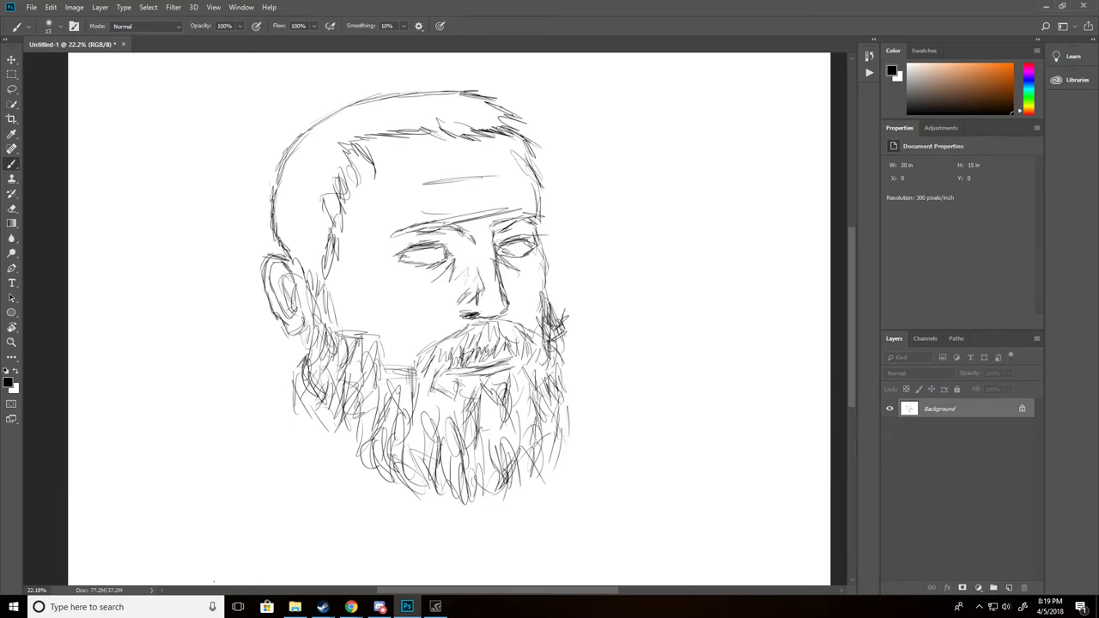
# - Sketch the back of the neck and the near shoulder draped in a robe with diagonal folds
pyautogui.moveTo(313, 409)
pyautogui.mouseDown()
pyautogui.moveTo(306, 397)
pyautogui.moveTo(290, 420)
pyautogui.moveTo(280, 411)
pyautogui.moveTo(243, 441)
pyautogui.moveTo(289, 424)
pyautogui.moveTo(311, 429)
pyautogui.moveTo(316, 440)
pyautogui.moveTo(296, 457)
pyautogui.moveTo(196, 505)
pyautogui.moveTo(212, 498)
pyautogui.moveTo(211, 468)
pyautogui.moveTo(263, 437)
pyautogui.moveTo(445, 545)
pyautogui.mouseUp()
pyautogui.moveTo(279, 466)
pyautogui.mouseDown()
pyautogui.moveTo(196, 509)
pyautogui.moveTo(246, 477)
pyautogui.moveTo(289, 467)
pyautogui.moveTo(264, 466)
pyautogui.moveTo(296, 448)
pyautogui.mouseUp()
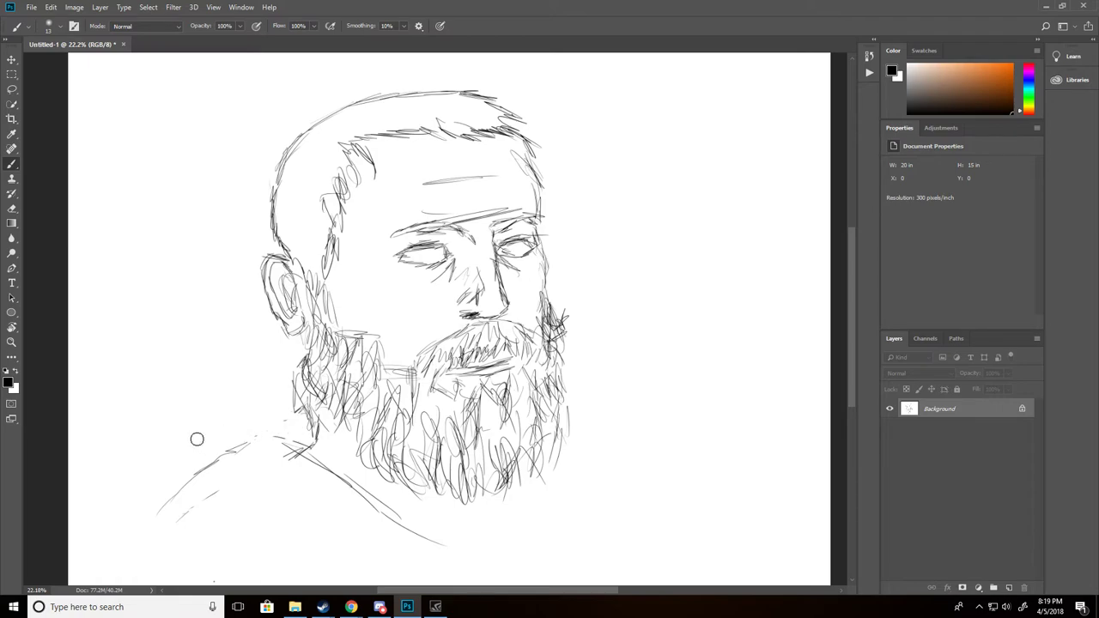
pyautogui.moveTo(234, 464); pyautogui.dragTo(324, 545)
pyautogui.moveTo(242, 438); pyautogui.dragTo(334, 511)
pyautogui.moveTo(287, 465)
pyautogui.mouseDown()
pyautogui.moveTo(352, 531)
pyautogui.moveTo(314, 426)
pyautogui.mouseUp()
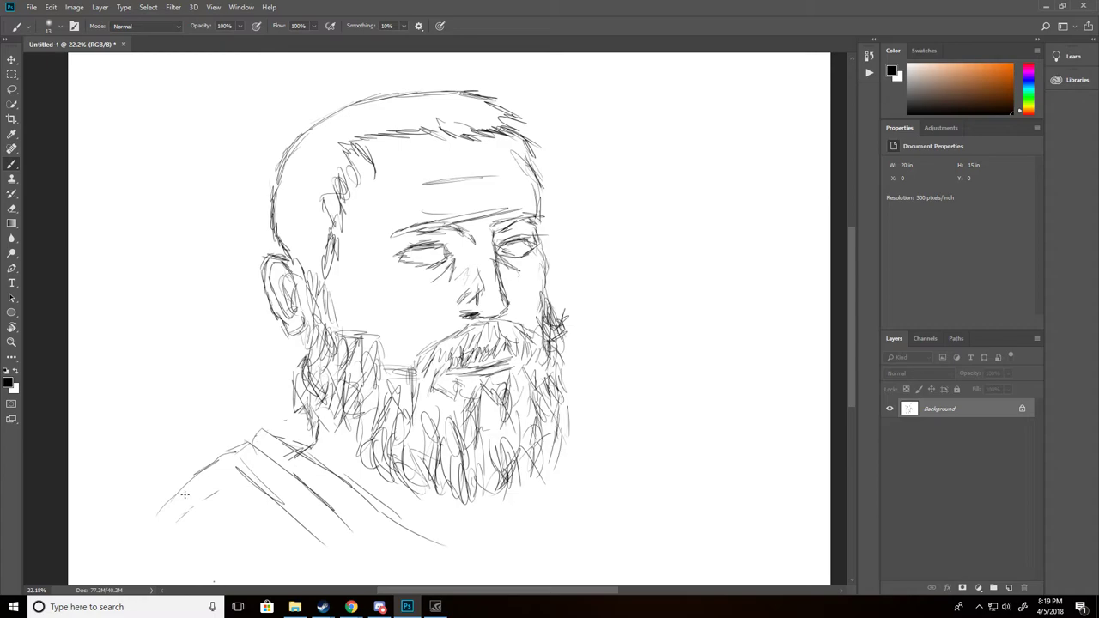
pyautogui.moveTo(154, 514)
pyautogui.mouseDown()
pyautogui.moveTo(180, 563)
pyautogui.moveTo(190, 506)
pyautogui.moveTo(277, 570)
pyautogui.mouseUp()
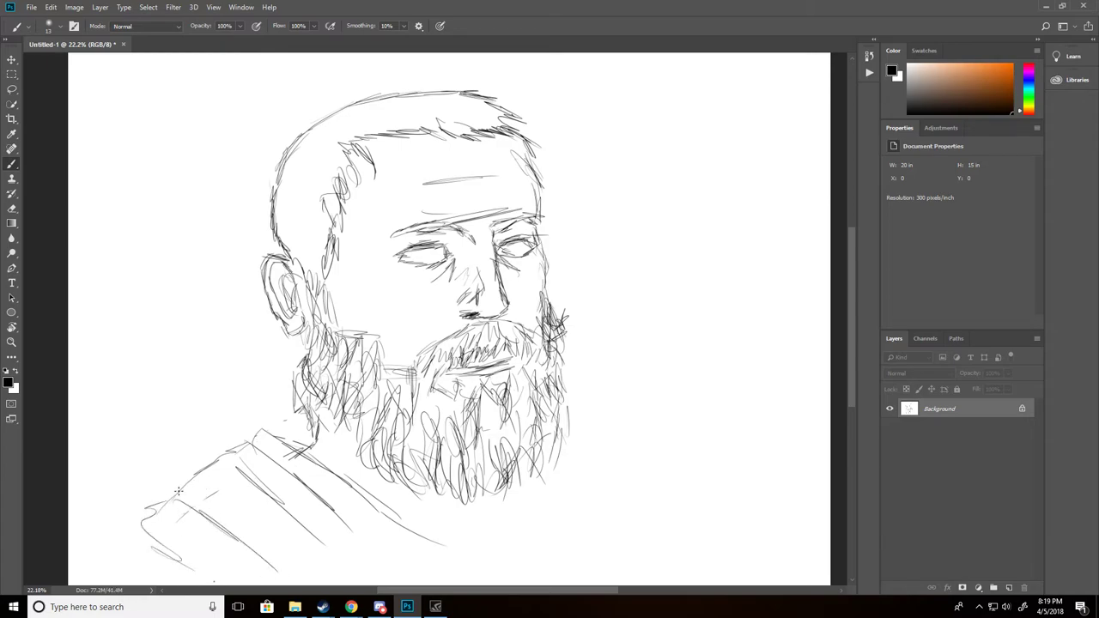
pyautogui.moveTo(182, 502)
pyautogui.mouseDown()
pyautogui.moveTo(221, 462)
pyautogui.moveTo(267, 478)
pyautogui.moveTo(244, 450)
pyautogui.moveTo(279, 440)
pyautogui.mouseUp()
# - Draw the V-shaped neckline below the beard, the far shoulder and arm, and the outer edge of the near sleeve
pyautogui.moveTo(431, 511); pyautogui.dragTo(493, 577)
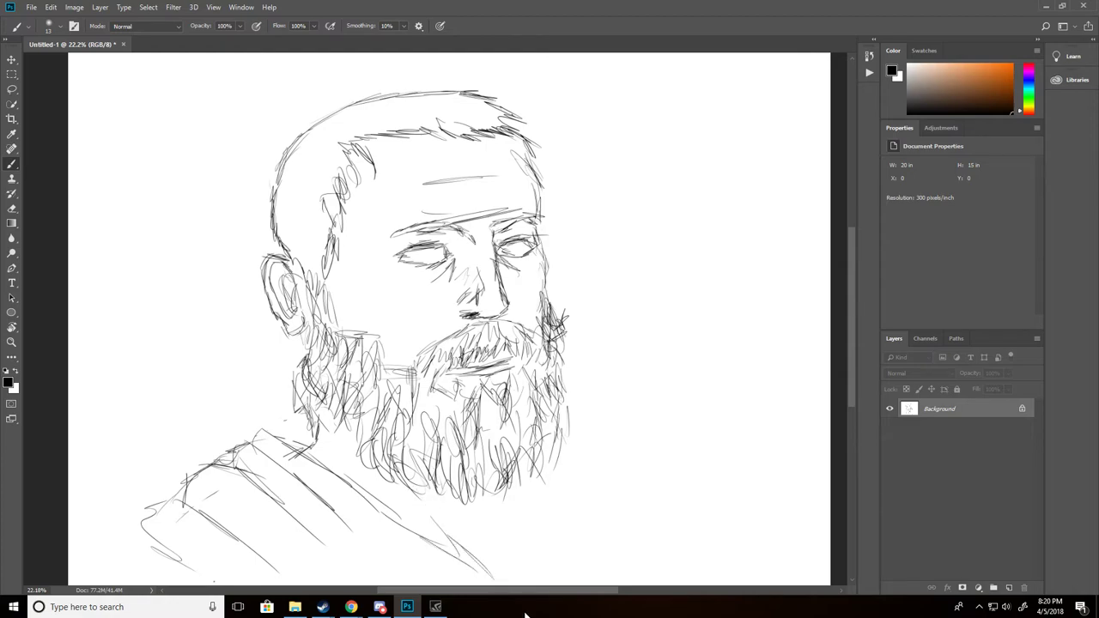
pyautogui.moveTo(444, 544); pyautogui.dragTo(508, 530)
pyautogui.moveTo(543, 497); pyautogui.dragTo(493, 553)
pyautogui.moveTo(526, 540)
pyautogui.mouseDown()
pyautogui.moveTo(560, 472)
pyautogui.moveTo(607, 457)
pyautogui.moveTo(638, 474)
pyautogui.mouseUp()
pyautogui.moveTo(581, 455)
pyautogui.mouseDown()
pyautogui.moveTo(605, 483)
pyautogui.moveTo(631, 473)
pyautogui.moveTo(642, 495)
pyautogui.moveTo(665, 474)
pyautogui.moveTo(699, 514)
pyautogui.moveTo(706, 569)
pyautogui.mouseUp()
pyautogui.moveTo(687, 531)
pyautogui.mouseDown()
pyautogui.moveTo(696, 574)
pyautogui.moveTo(692, 563)
pyautogui.mouseUp()
pyautogui.moveTo(679, 492)
pyautogui.mouseDown()
pyautogui.moveTo(711, 501)
pyautogui.moveTo(758, 543)
pyautogui.moveTo(755, 566)
pyautogui.moveTo(700, 494)
pyautogui.moveTo(747, 535)
pyautogui.moveTo(759, 574)
pyautogui.mouseUp()
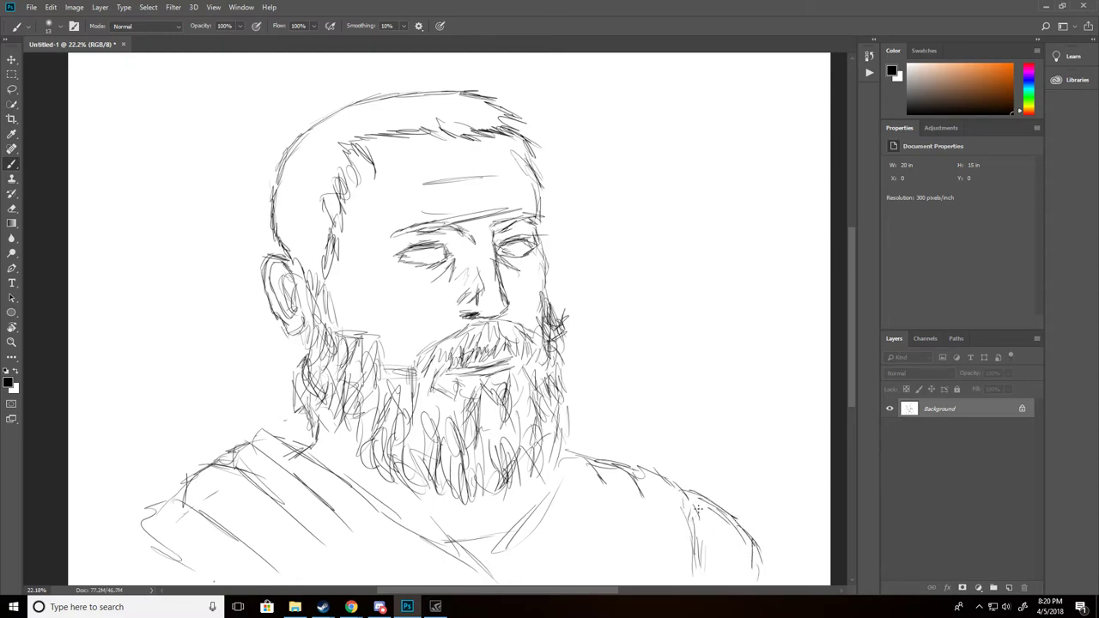
pyautogui.moveTo(129, 512)
pyautogui.mouseDown()
pyautogui.moveTo(164, 524)
pyautogui.moveTo(169, 499)
pyautogui.moveTo(201, 512)
pyautogui.moveTo(158, 517)
pyautogui.moveTo(140, 557)
pyautogui.moveTo(155, 545)
pyautogui.moveTo(124, 582)
pyautogui.mouseUp()
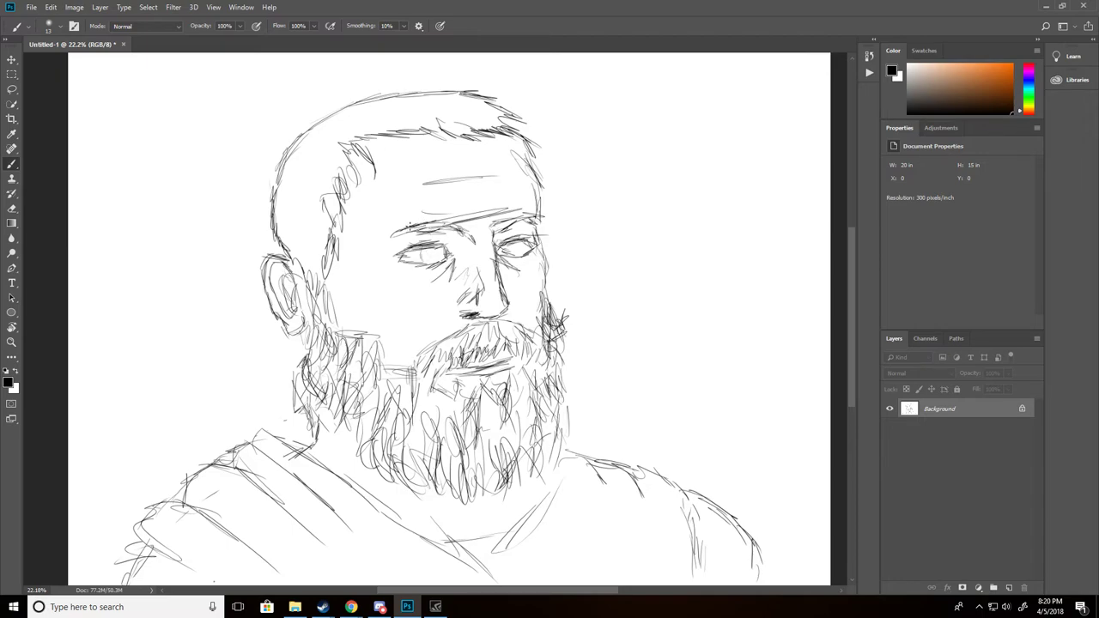
# - Darken both eyebrows and draw the irises and pupils in the two eyes
pyautogui.moveTo(390, 232); pyautogui.dragTo(502, 239)
pyautogui.moveTo(426, 258); pyautogui.dragTo(437, 250)
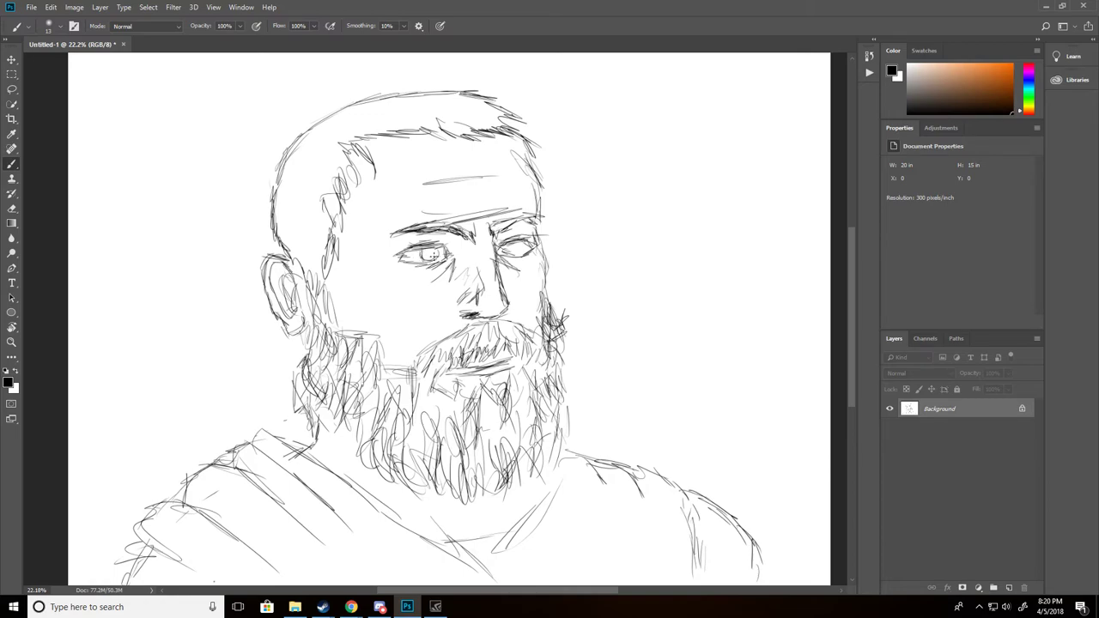
pyautogui.moveTo(513, 247); pyautogui.dragTo(511, 251)
pyautogui.moveTo(520, 245); pyautogui.dragTo(514, 252)
pyautogui.rightClick(519, 248)
pyautogui.press('Escape')
pyautogui.moveTo(520, 247); pyautogui.dragTo(518, 247)
pyautogui.rightClick(519, 247)
pyautogui.press('Escape')
# - Fill the hair with short texture strokes along the side of the head, the temple and the fringe
pyautogui.moveTo(302, 225)
pyautogui.mouseDown()
pyautogui.moveTo(318, 188)
pyautogui.moveTo(322, 237)
pyautogui.moveTo(327, 188)
pyautogui.moveTo(307, 250)
pyautogui.moveTo(318, 221)
pyautogui.moveTo(299, 227)
pyautogui.moveTo(313, 208)
pyautogui.moveTo(289, 216)
pyautogui.moveTo(293, 171)
pyautogui.moveTo(322, 149)
pyautogui.moveTo(324, 229)
pyautogui.moveTo(313, 159)
pyautogui.moveTo(299, 178)
pyautogui.moveTo(320, 161)
pyautogui.moveTo(324, 179)
pyautogui.moveTo(313, 151)
pyautogui.moveTo(338, 139)
pyautogui.moveTo(296, 190)
pyautogui.moveTo(317, 180)
pyautogui.moveTo(295, 200)
pyautogui.moveTo(306, 224)
pyautogui.moveTo(337, 139)
pyautogui.moveTo(365, 114)
pyautogui.moveTo(395, 114)
pyautogui.moveTo(388, 123)
pyautogui.moveTo(389, 111)
pyautogui.moveTo(421, 111)
pyautogui.moveTo(435, 136)
pyautogui.moveTo(422, 148)
pyautogui.moveTo(469, 128)
pyautogui.moveTo(516, 167)
pyautogui.mouseUp()
pyautogui.moveTo(349, 177)
pyautogui.mouseDown()
pyautogui.moveTo(337, 176)
pyautogui.moveTo(339, 200)
pyautogui.mouseUp()
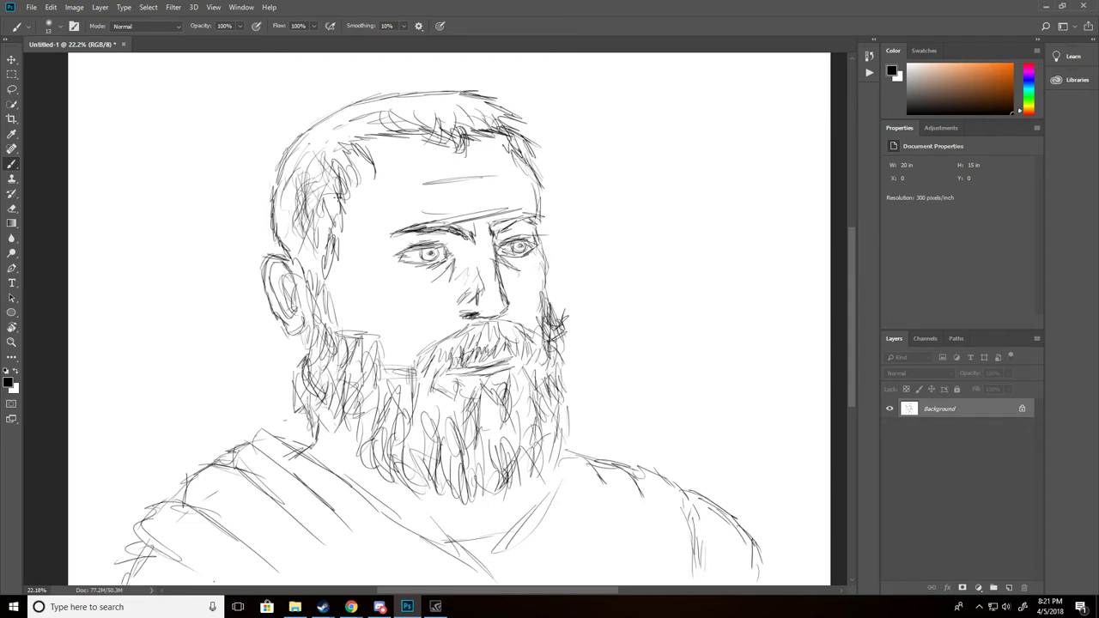
pyautogui.moveTo(319, 242)
pyautogui.mouseDown()
pyautogui.moveTo(314, 261)
pyautogui.moveTo(330, 225)
pyautogui.moveTo(311, 268)
pyautogui.moveTo(319, 257)
pyautogui.moveTo(293, 206)
pyautogui.moveTo(273, 243)
pyautogui.moveTo(288, 244)
pyautogui.mouseUp()
pyautogui.moveTo(309, 176)
pyautogui.mouseDown()
pyautogui.moveTo(343, 146)
pyautogui.moveTo(347, 137)
pyautogui.moveTo(316, 137)
pyautogui.moveTo(335, 125)
pyautogui.moveTo(269, 149)
pyautogui.moveTo(299, 146)
pyautogui.moveTo(301, 184)
pyautogui.moveTo(322, 151)
pyautogui.moveTo(340, 191)
pyautogui.mouseUp()
pyautogui.moveTo(360, 113)
pyautogui.mouseDown()
pyautogui.moveTo(462, 113)
pyautogui.moveTo(450, 127)
pyautogui.mouseUp()
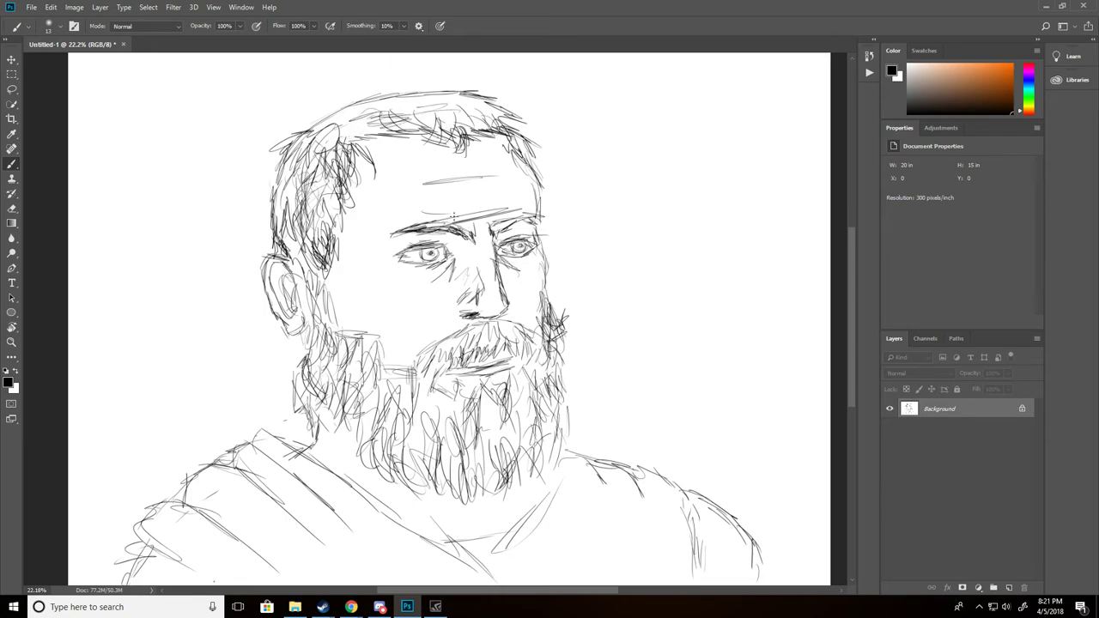
# - Darken the mouth line, shade beside the nose bridge and inner eye corner, and add a small hatch mark on the cheek
pyautogui.moveTo(468, 413)
pyautogui.mouseDown()
pyautogui.moveTo(452, 383)
pyautogui.moveTo(451, 395)
pyautogui.moveTo(495, 383)
pyautogui.moveTo(523, 395)
pyautogui.moveTo(503, 371)
pyautogui.moveTo(464, 371)
pyautogui.mouseUp()
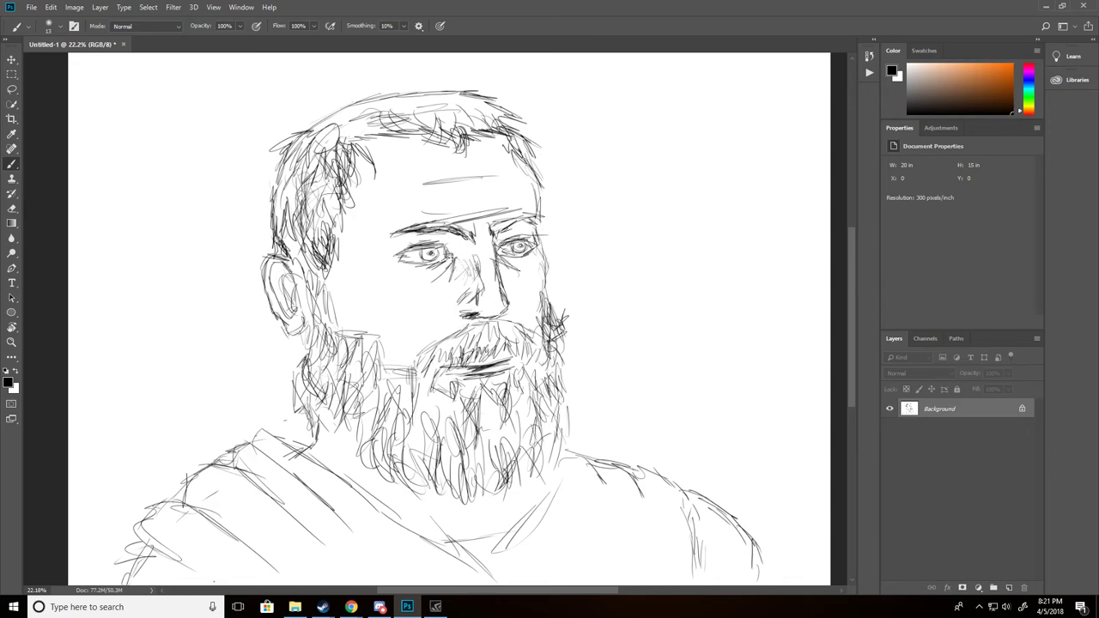
pyautogui.moveTo(456, 255); pyautogui.dragTo(442, 245)
pyautogui.moveTo(441, 238); pyautogui.dragTo(453, 231)
pyautogui.moveTo(414, 320); pyautogui.dragTo(401, 327)
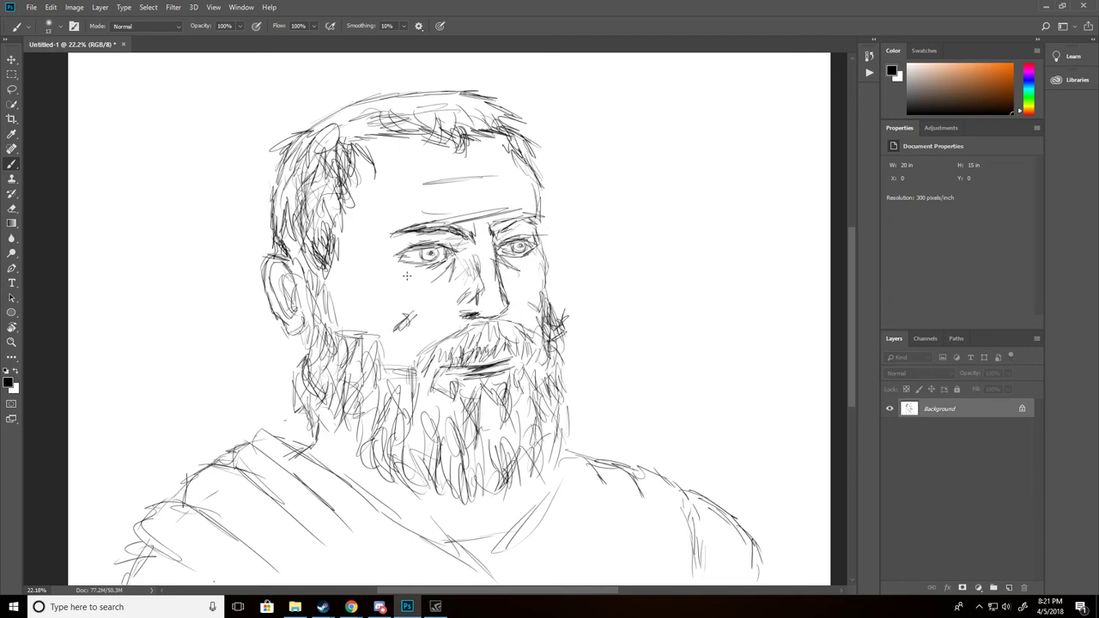
# - Add wrinkles under and beside the eyes, deepen the upper eyelid creases, and extend the wrinkle lines across the forehead
pyautogui.moveTo(429, 282); pyautogui.dragTo(409, 280)
pyautogui.moveTo(399, 259); pyautogui.dragTo(354, 271)
pyautogui.moveTo(532, 251); pyautogui.dragTo(522, 259)
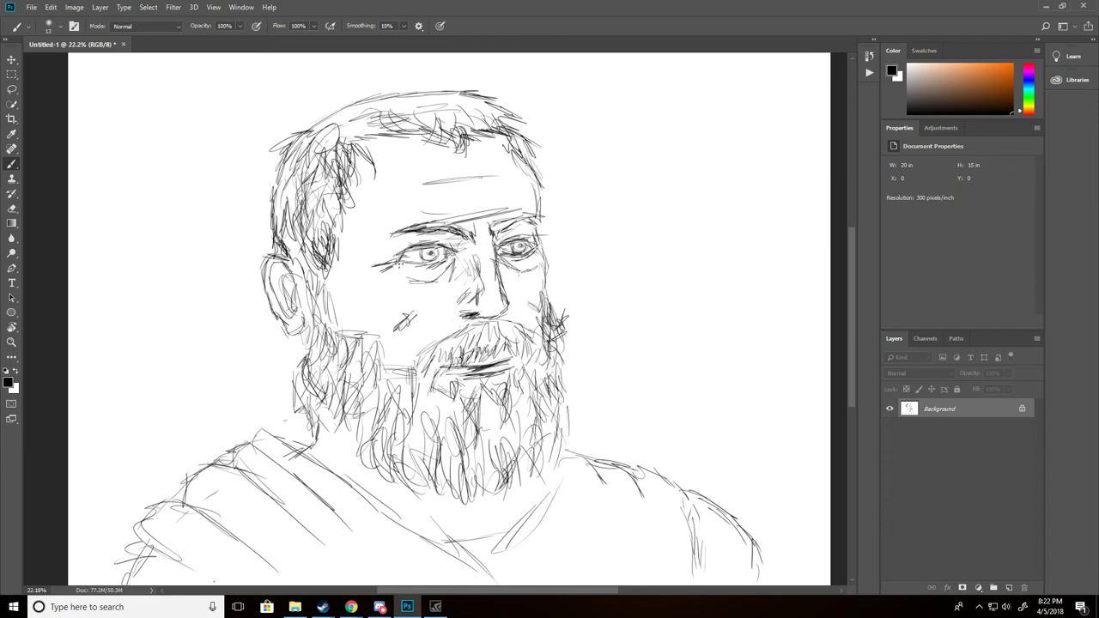
pyautogui.moveTo(402, 266)
pyautogui.mouseDown()
pyautogui.moveTo(445, 261)
pyautogui.moveTo(396, 270)
pyautogui.mouseUp()
pyautogui.moveTo(431, 236); pyautogui.dragTo(396, 243)
pyautogui.moveTo(495, 242); pyautogui.dragTo(534, 236)
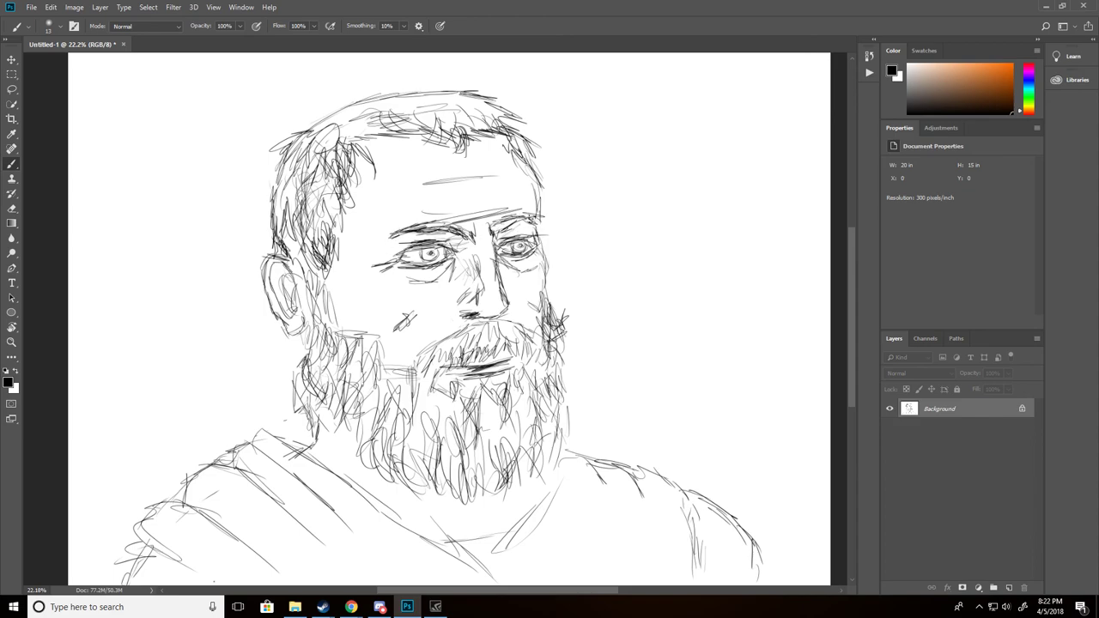
pyautogui.moveTo(383, 194); pyautogui.dragTo(488, 177)
pyautogui.moveTo(415, 202); pyautogui.dragTo(494, 189)
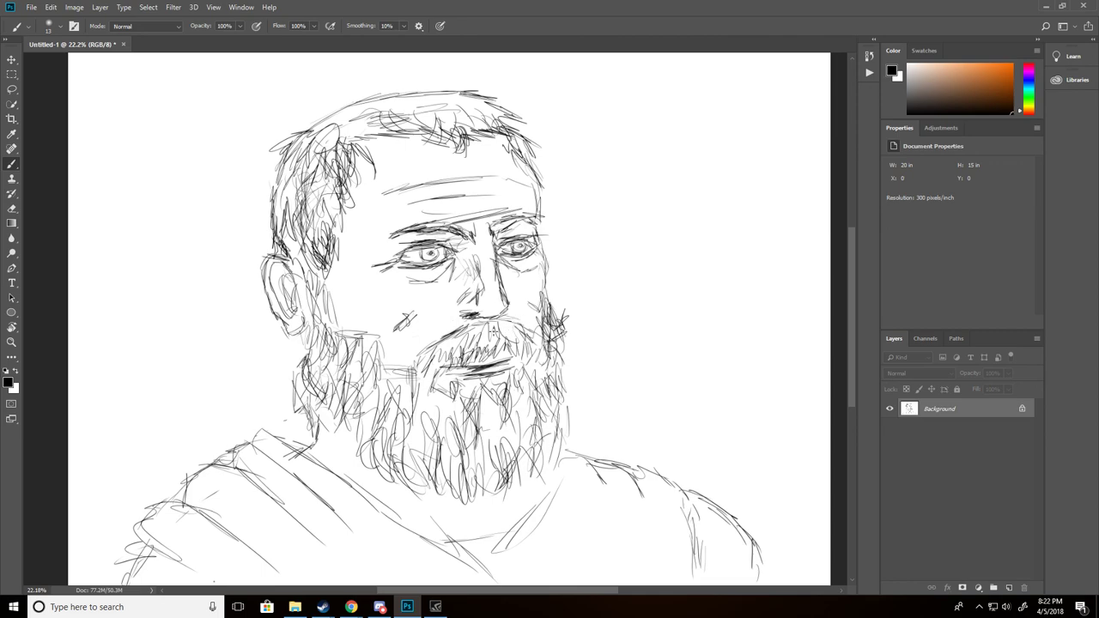
pyautogui.moveTo(495, 333); pyautogui.dragTo(502, 324)
pyautogui.hotkey('ctrl', 'z')
pyautogui.moveTo(591, 432)
pyautogui.mouseDown()
pyautogui.moveTo(593, 458)
pyautogui.moveTo(608, 450)
pyautogui.mouseUp()
pyautogui.hotkey('ctrl', 'z')
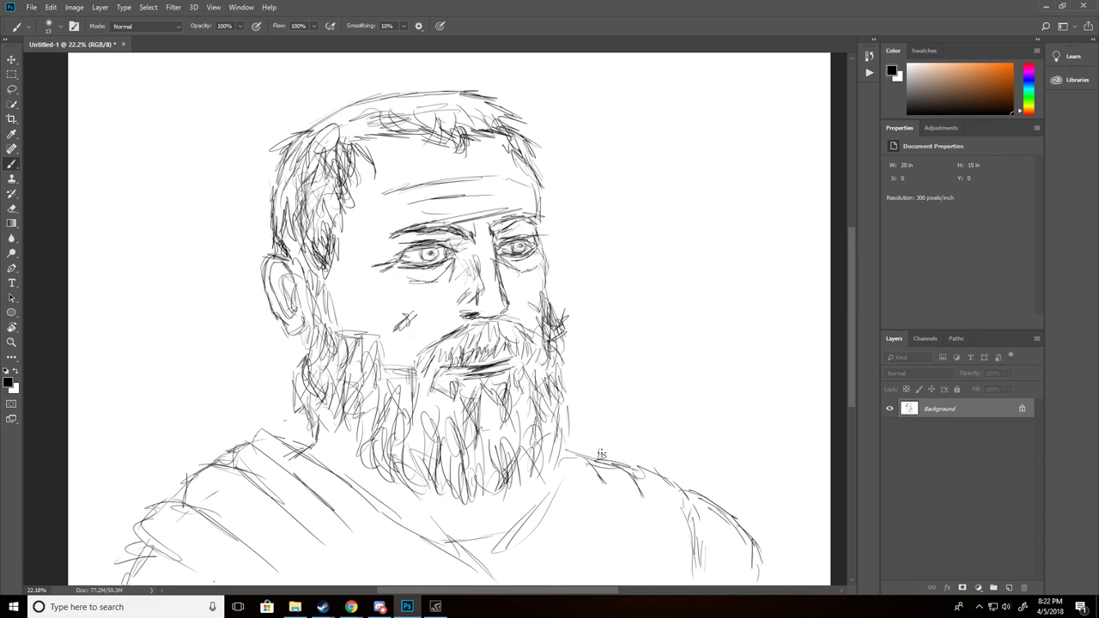